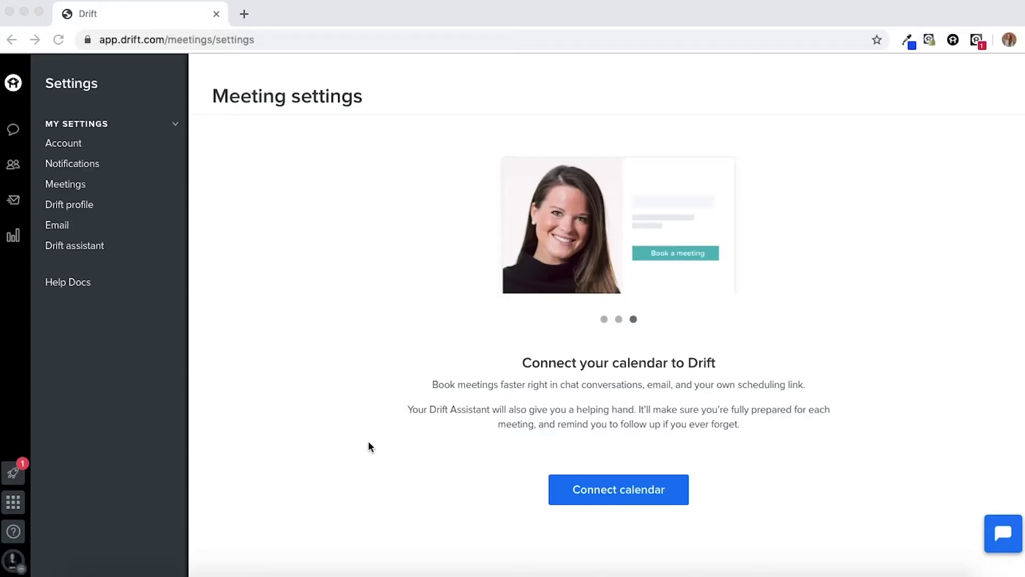
Open Drift's Meeting settings through the avatar menu's Settings page.
left_click(12, 560)
left_click(12, 560)
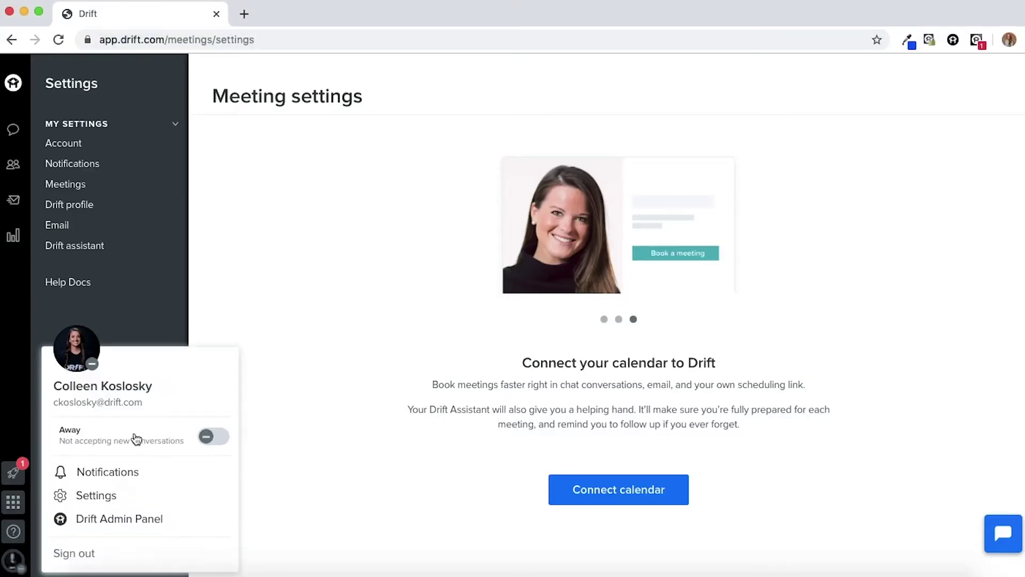
left_click(110, 494)
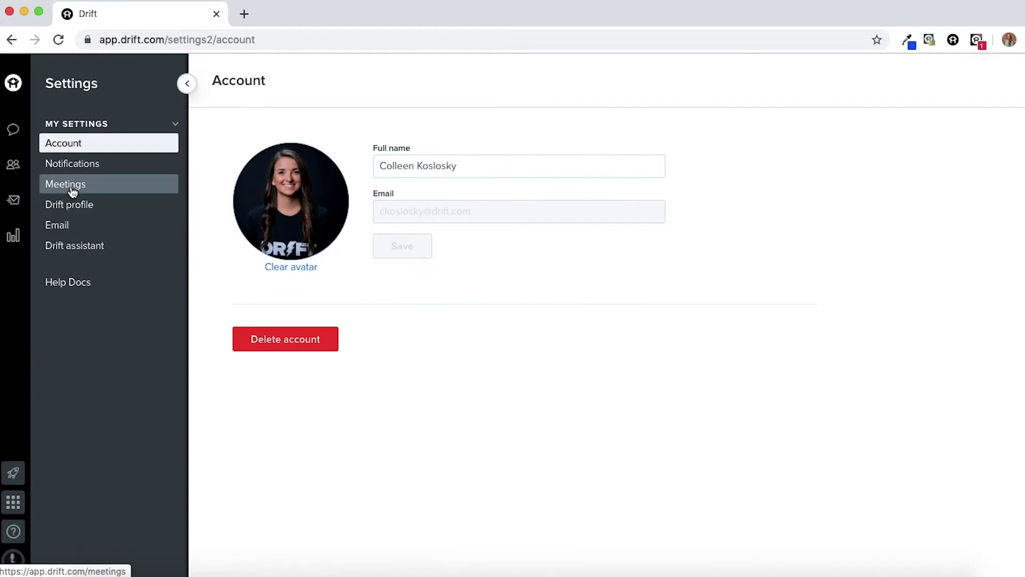
left_click(71, 187)
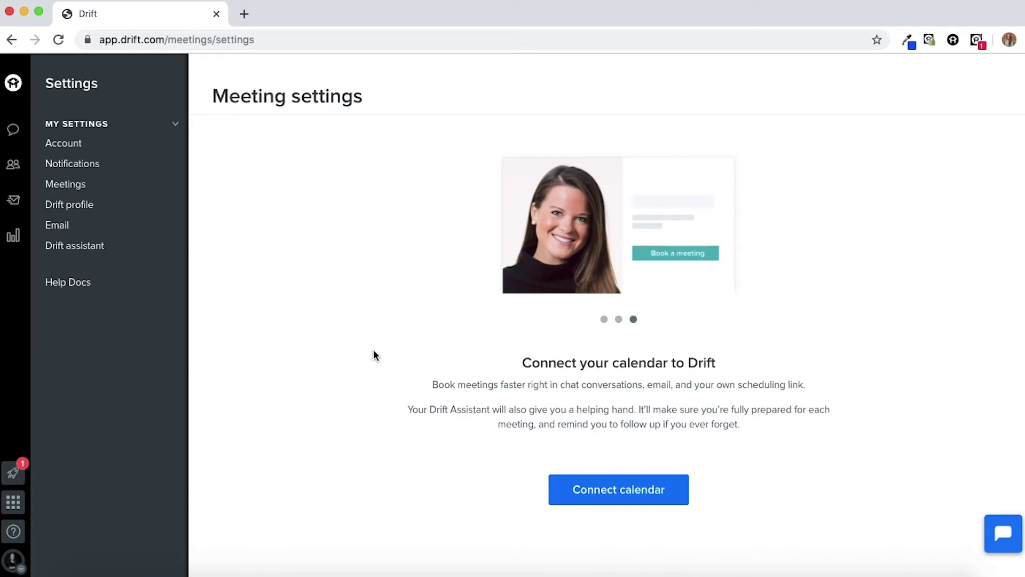
Connect the work Google Calendar to Drift, grant access and confirm it for new meetings.
left_click(601, 492)
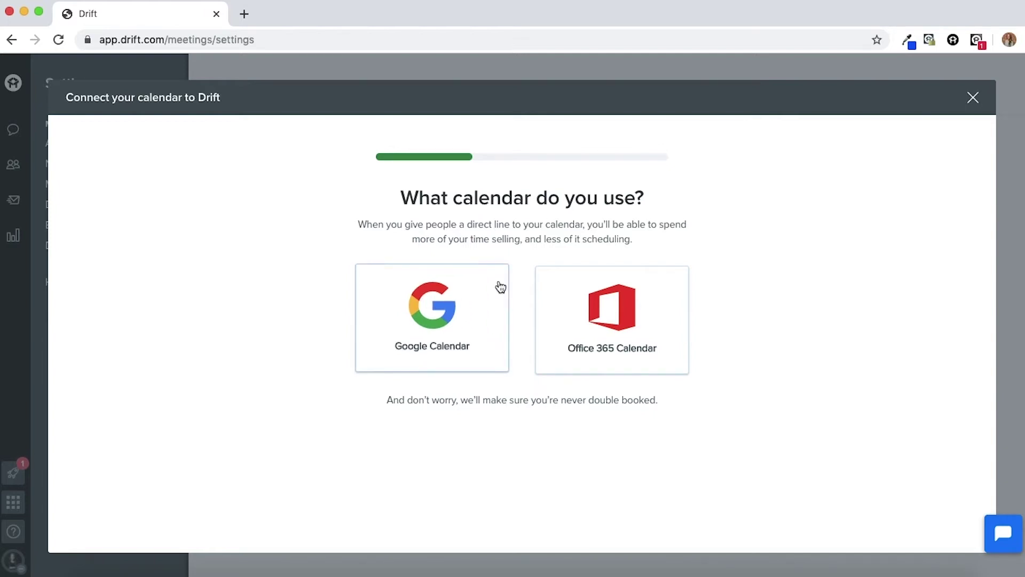
left_click(463, 307)
left_click(290, 273)
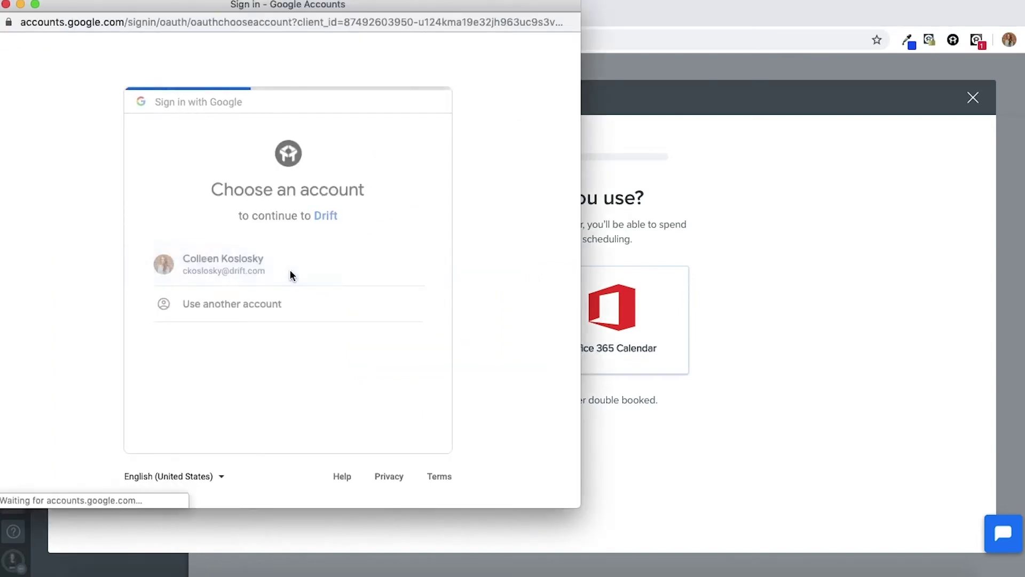
left_click(367, 491)
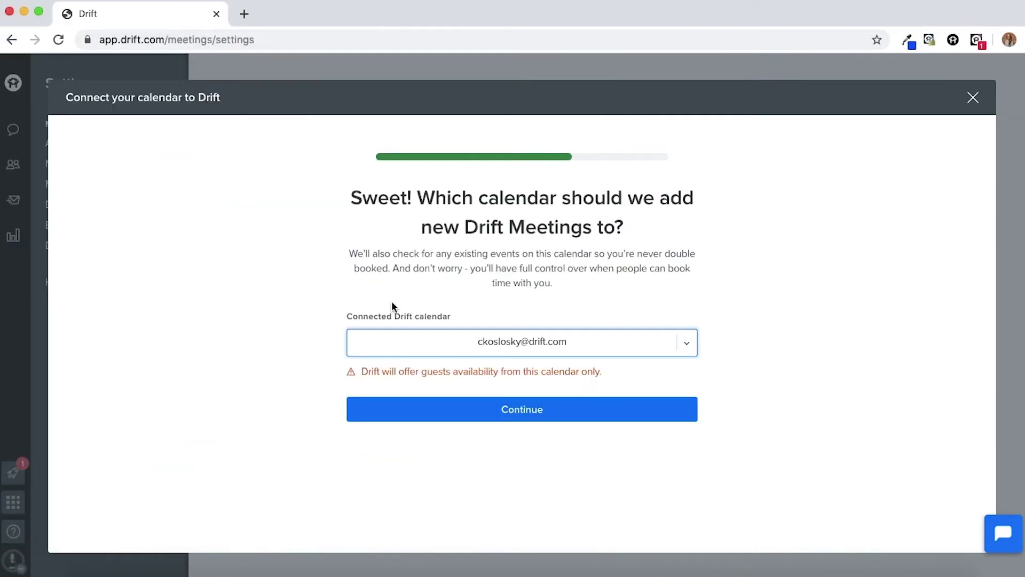
left_click(485, 410)
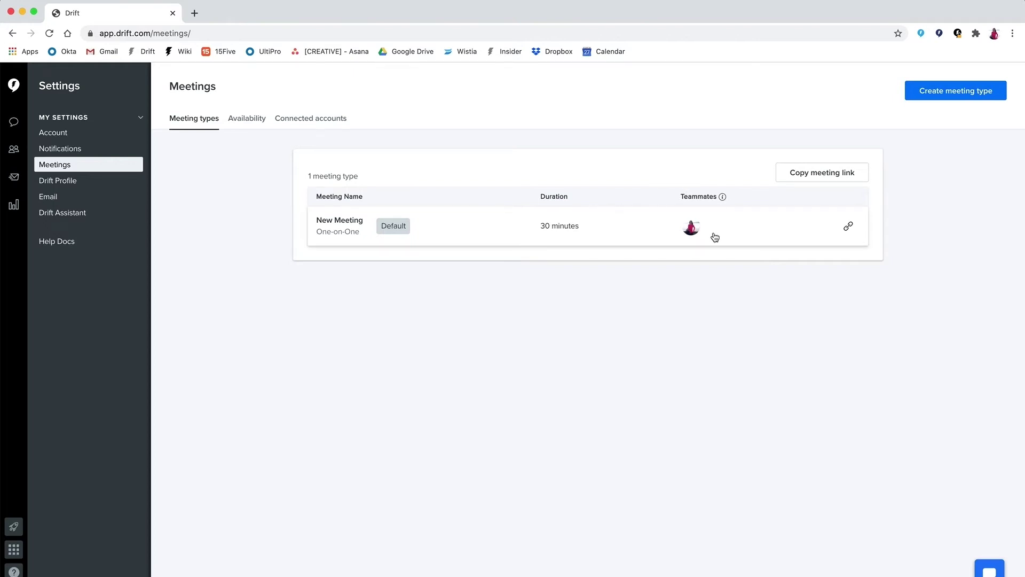
Copy the New Meeting booking link and create a One-on-One meeting type named 'Discovery Call'.
left_click(855, 230)
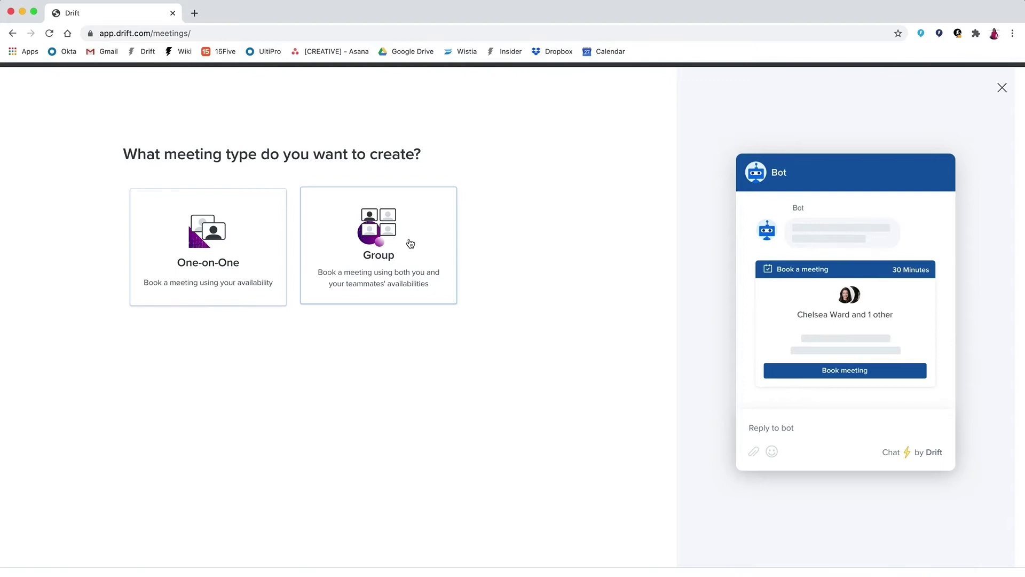
left_click(234, 252)
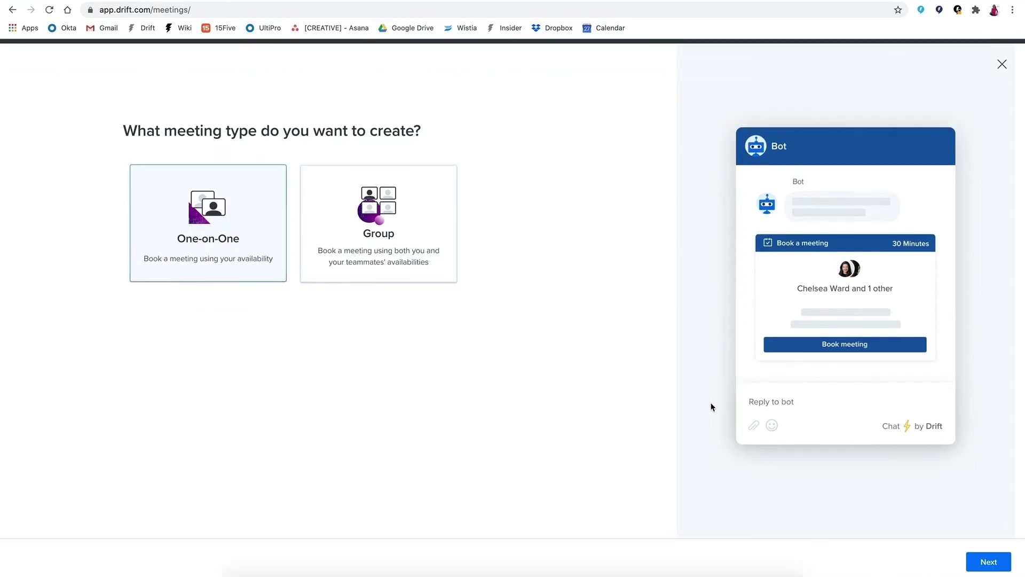
left_click(979, 564)
left_click(367, 169)
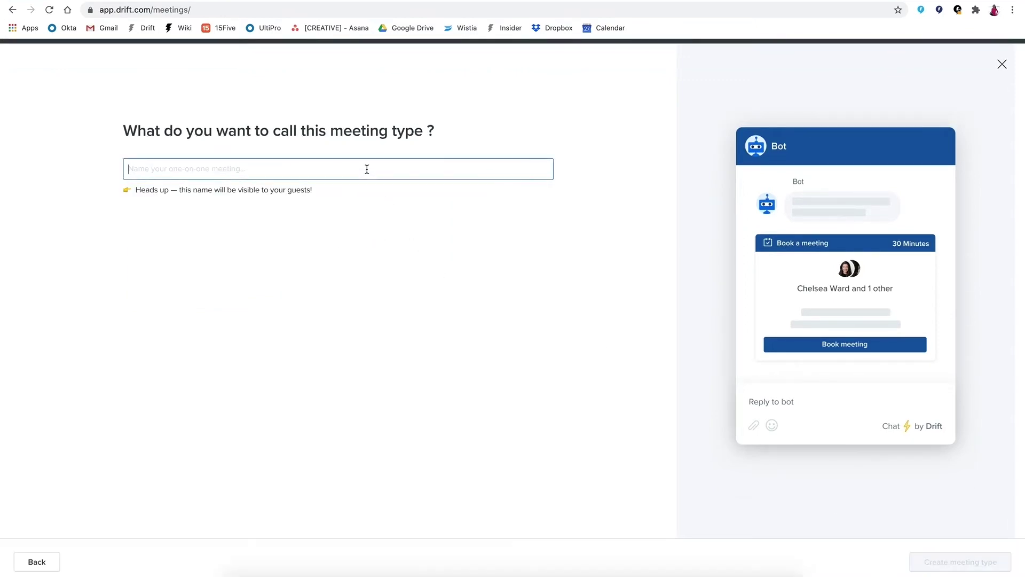
type("Discovery Call")
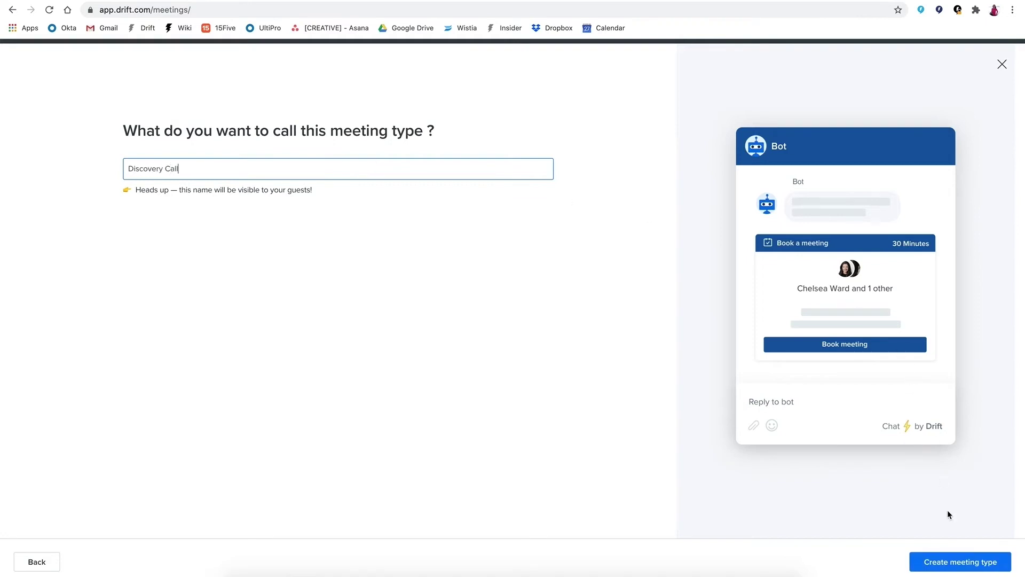
left_click(959, 563)
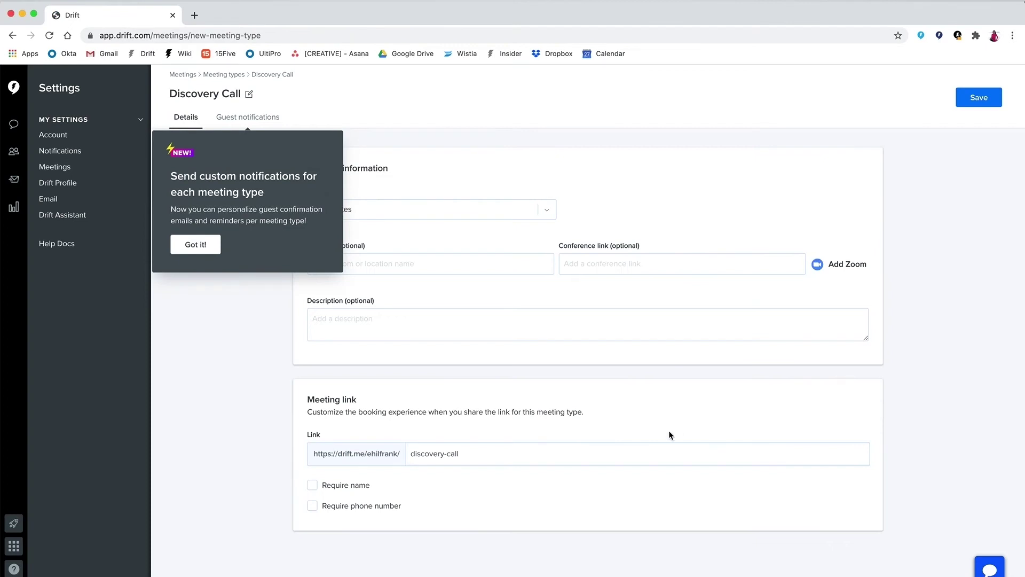
Dismiss the tip and change Discovery Call's duration from 30 to 15 minutes.
left_click(195, 246)
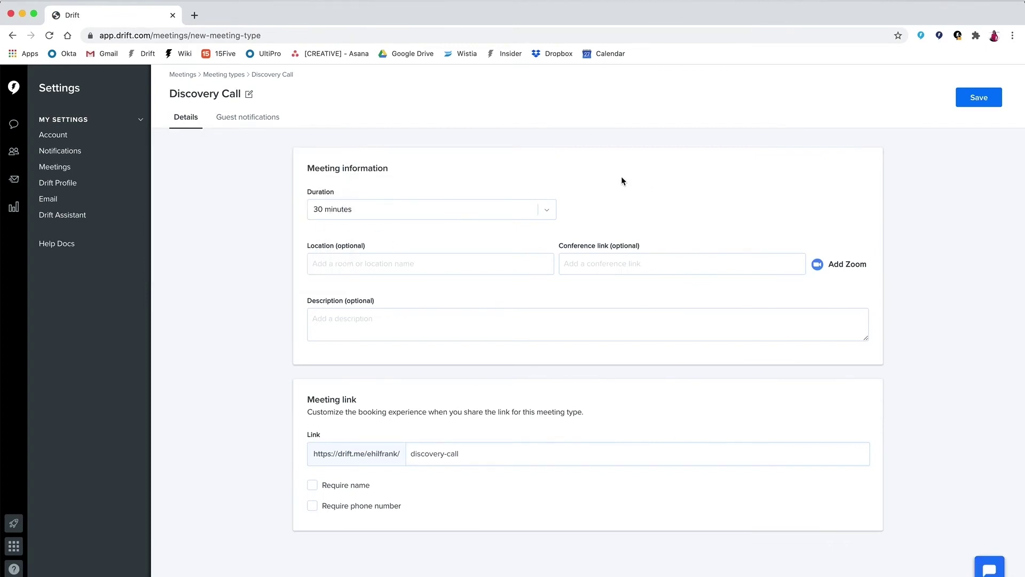
left_click(545, 217)
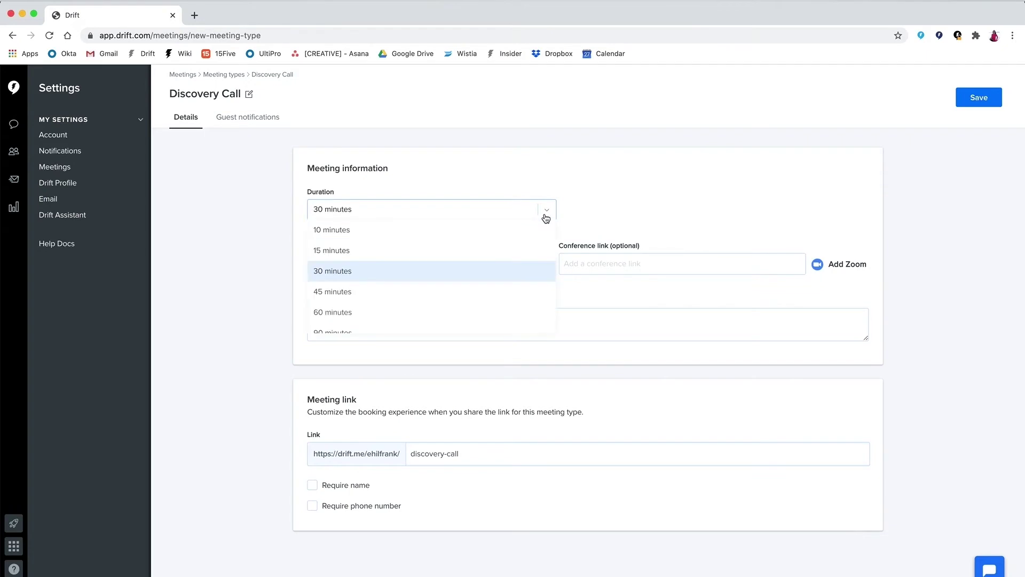
left_click(537, 254)
left_click(519, 258)
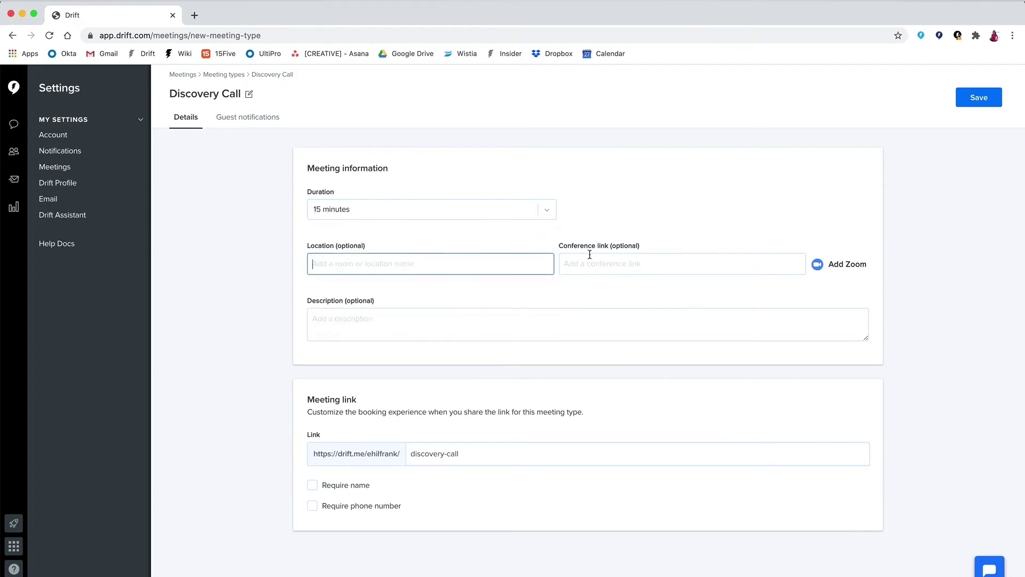
left_click(575, 318)
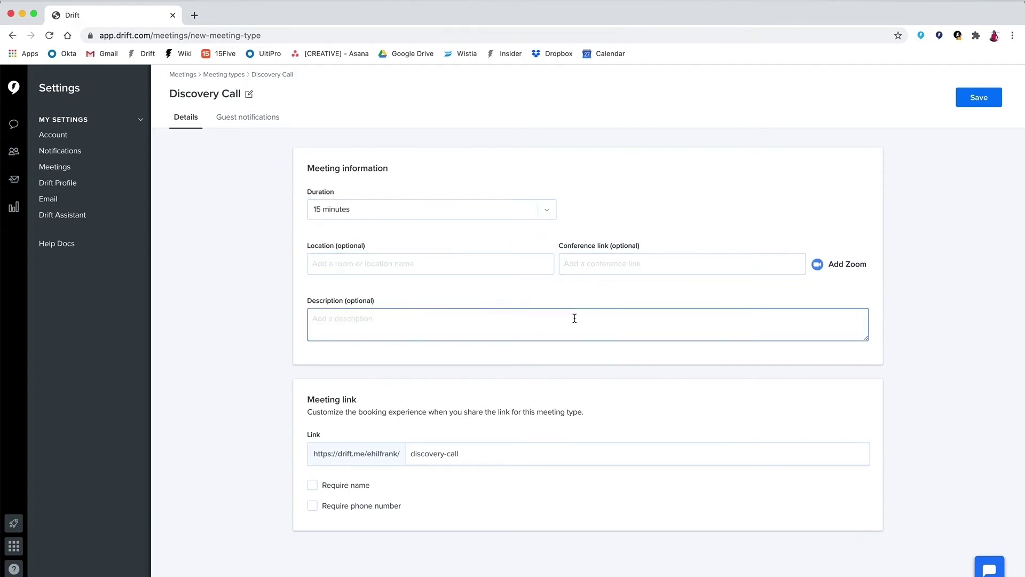
left_click(470, 269)
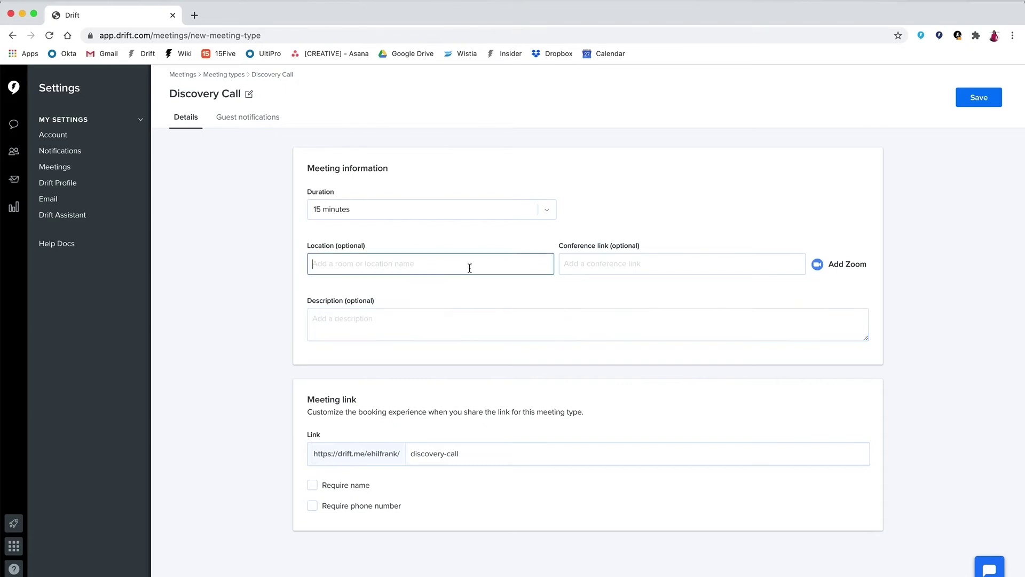
left_click(857, 271)
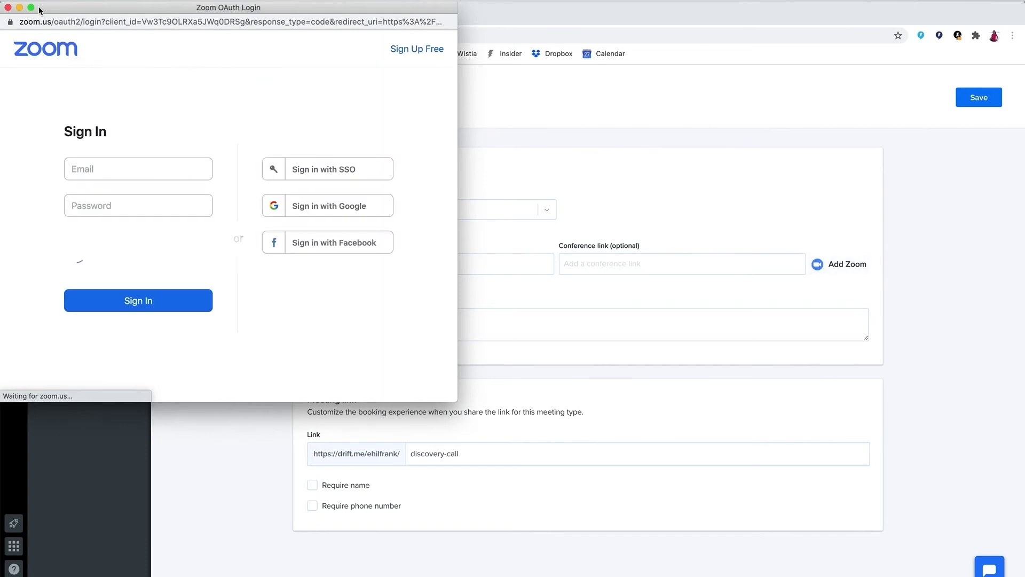
left_click(8, 8)
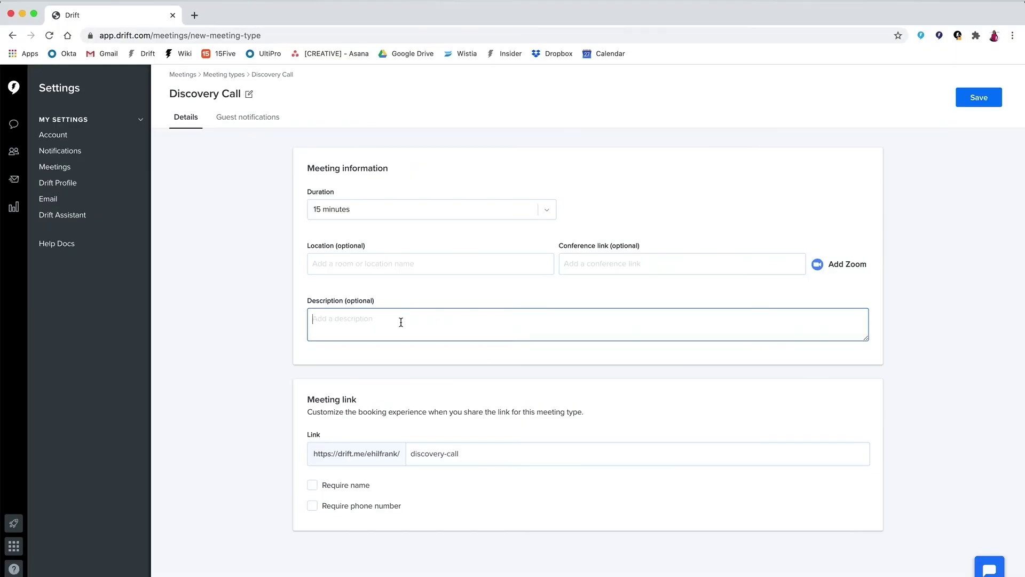
Change the Discovery Call booking link slug to '15minutes', save it, and go to Availability.
left_click(447, 457)
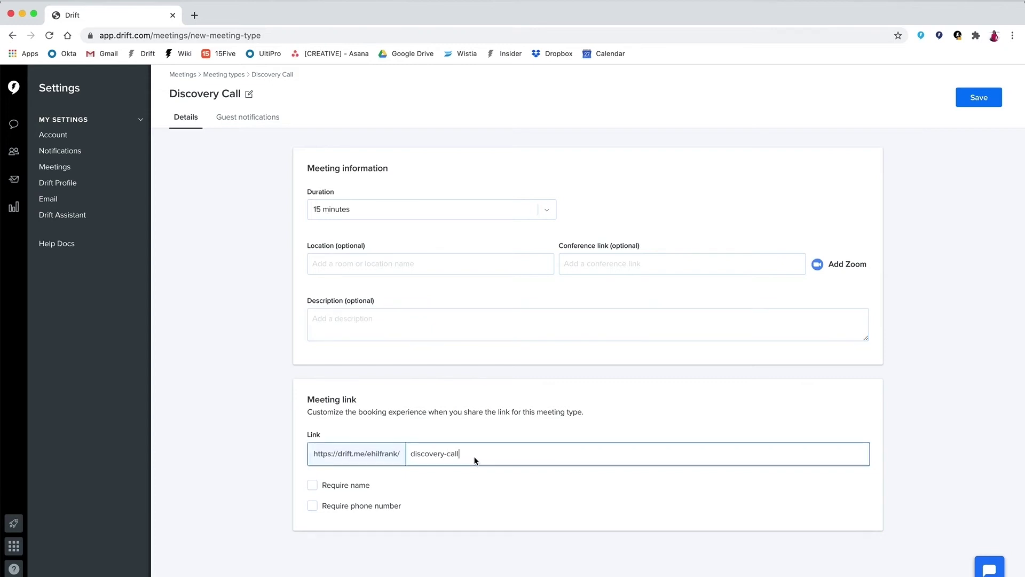
left_click_drag(475, 460, 398, 455)
type("15minutes")
left_click(989, 96)
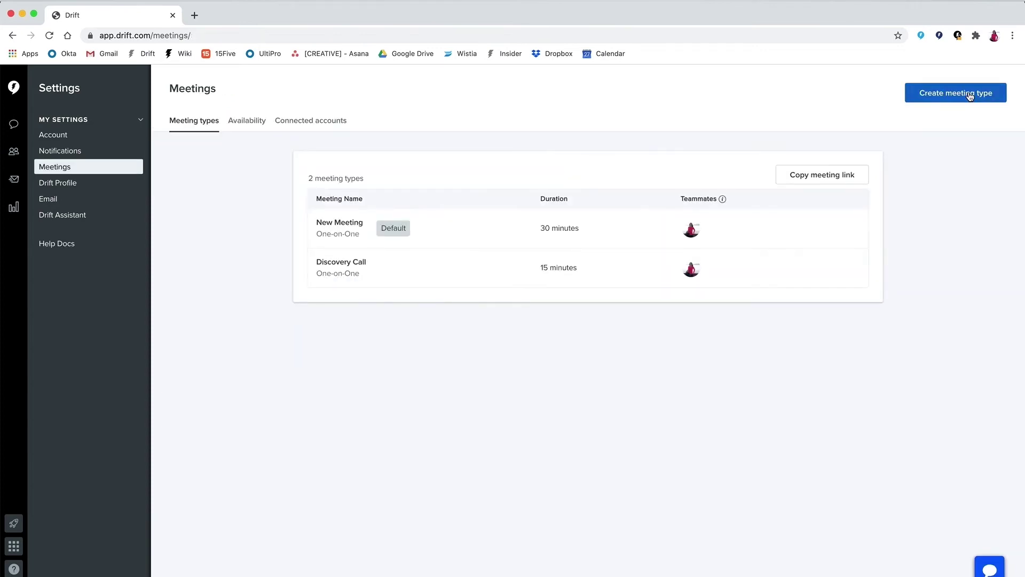
mouse_move(551, 274)
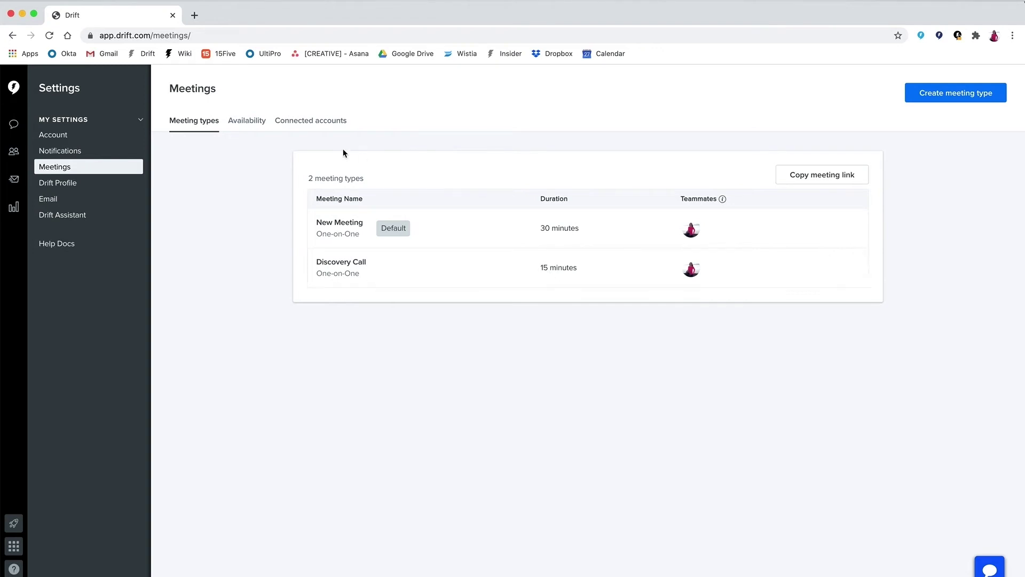
left_click(248, 123)
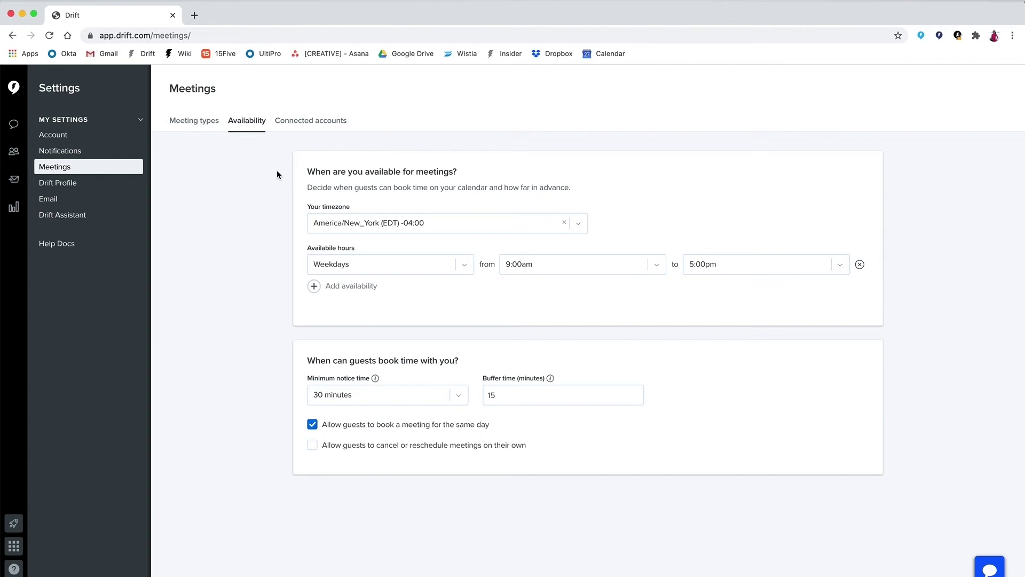
Check the timezone and day options, keeping America/New_York and the existing weekday hours.
left_click(583, 230)
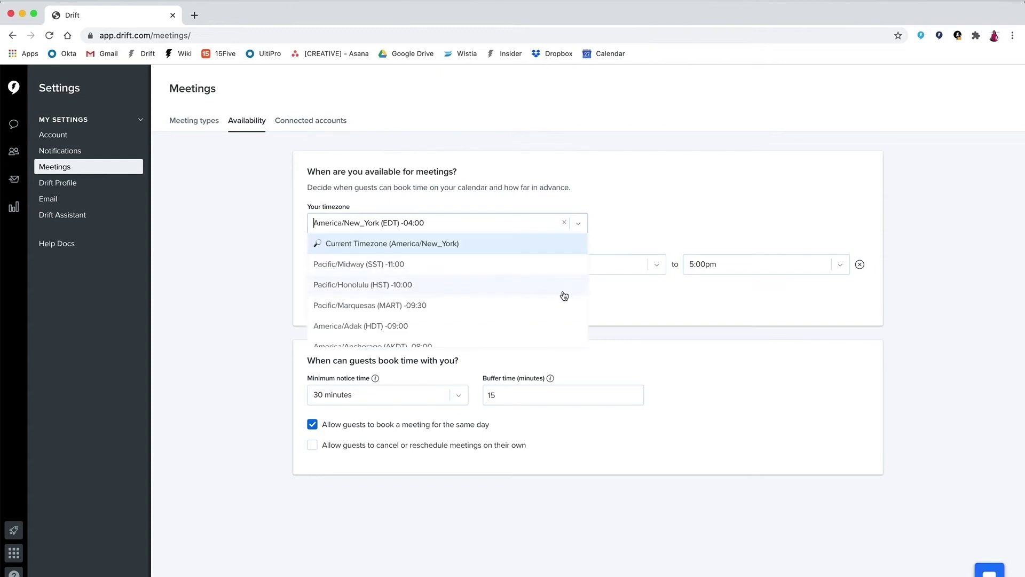
scroll(555, 341, "down", 1)
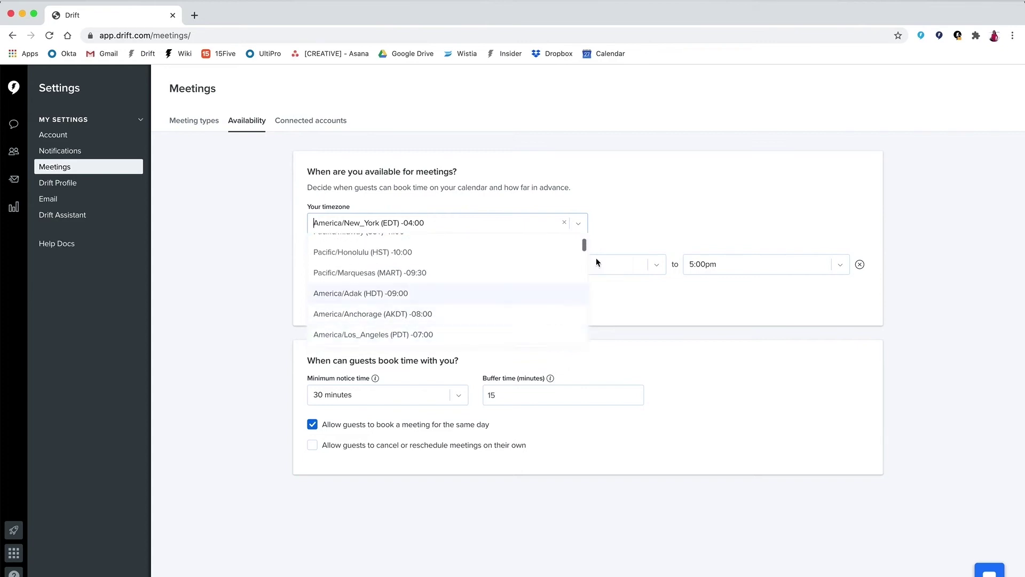
left_click(685, 156)
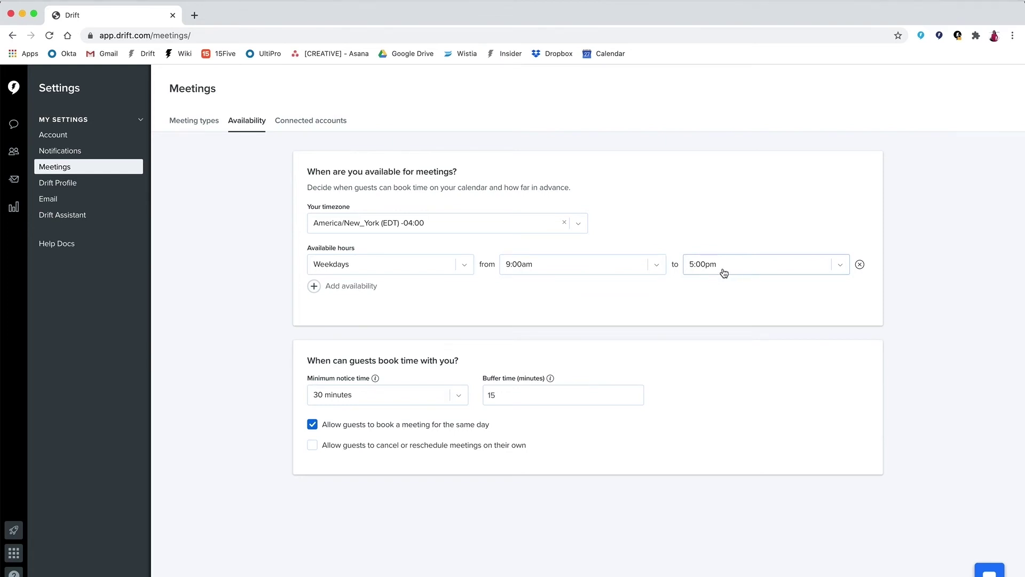
left_click(465, 268)
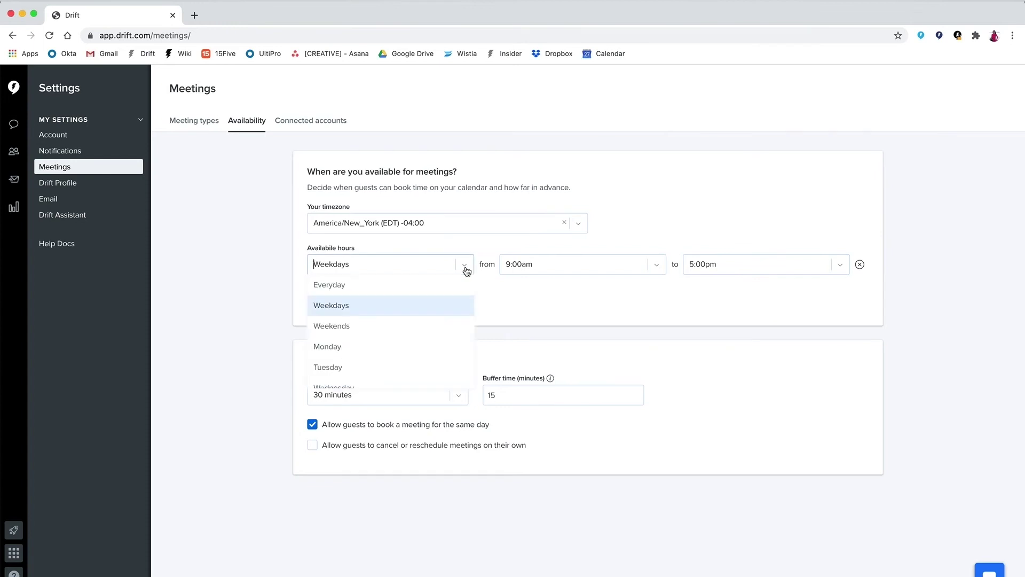
left_click(524, 294)
Add a second availability window for Monday from 10:00am to 4:00pm.
left_click(334, 286)
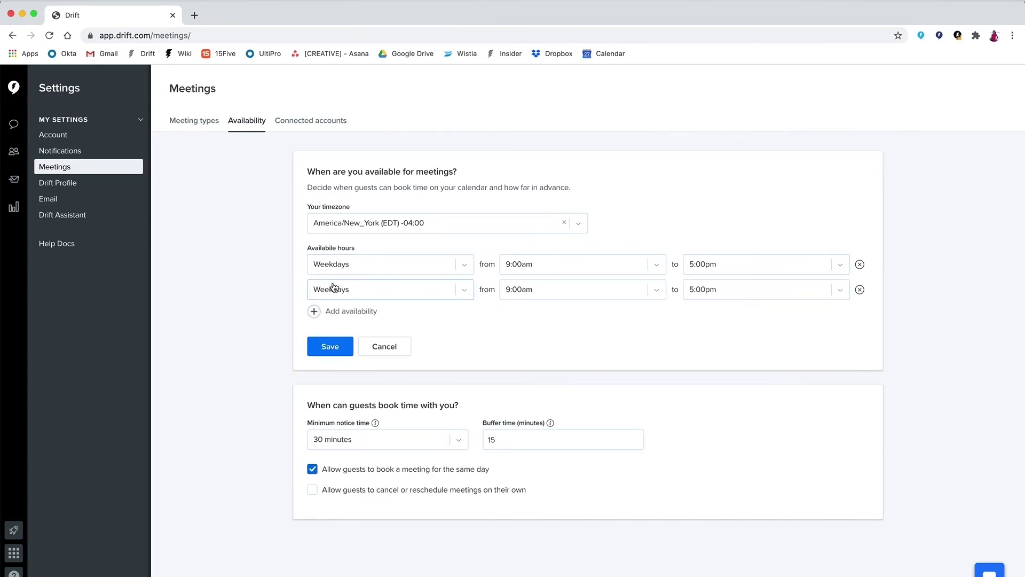
left_click(466, 292)
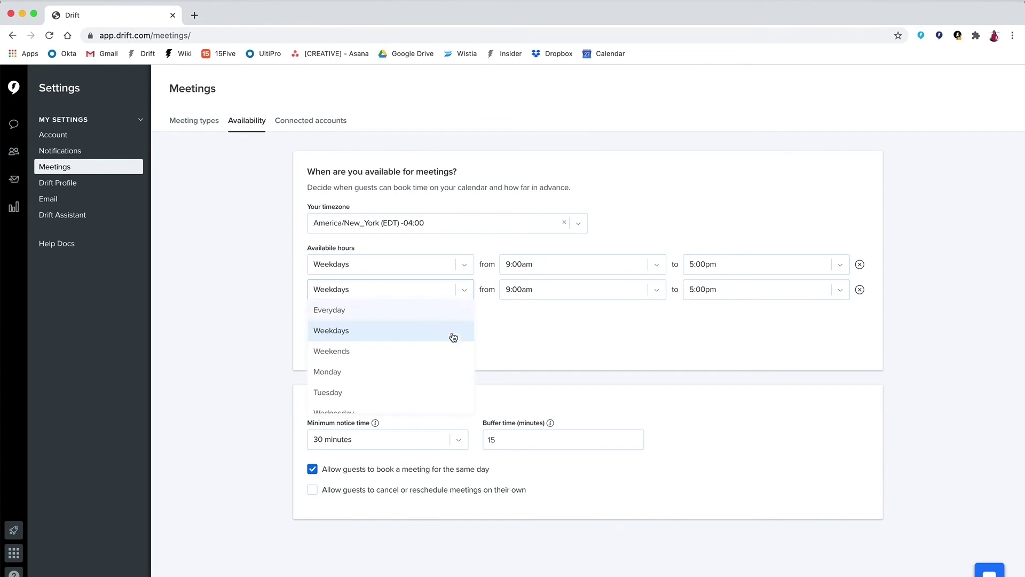
left_click(428, 374)
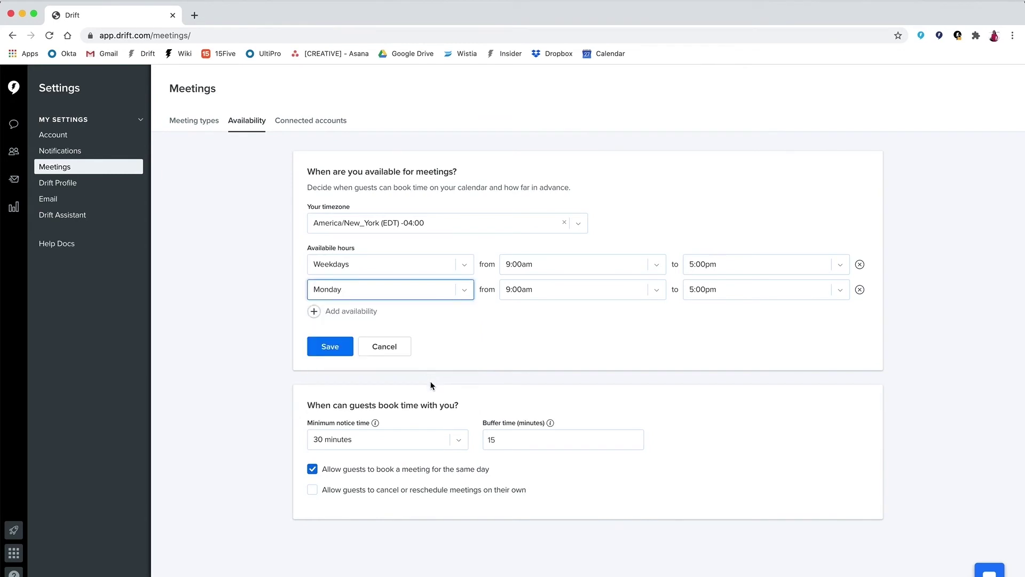
left_click(658, 290)
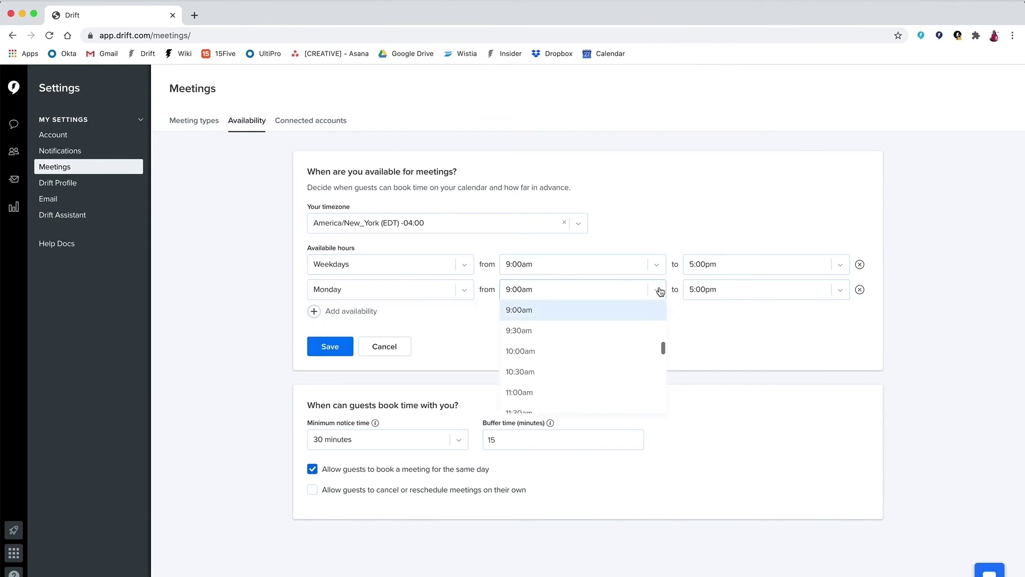
left_click(634, 351)
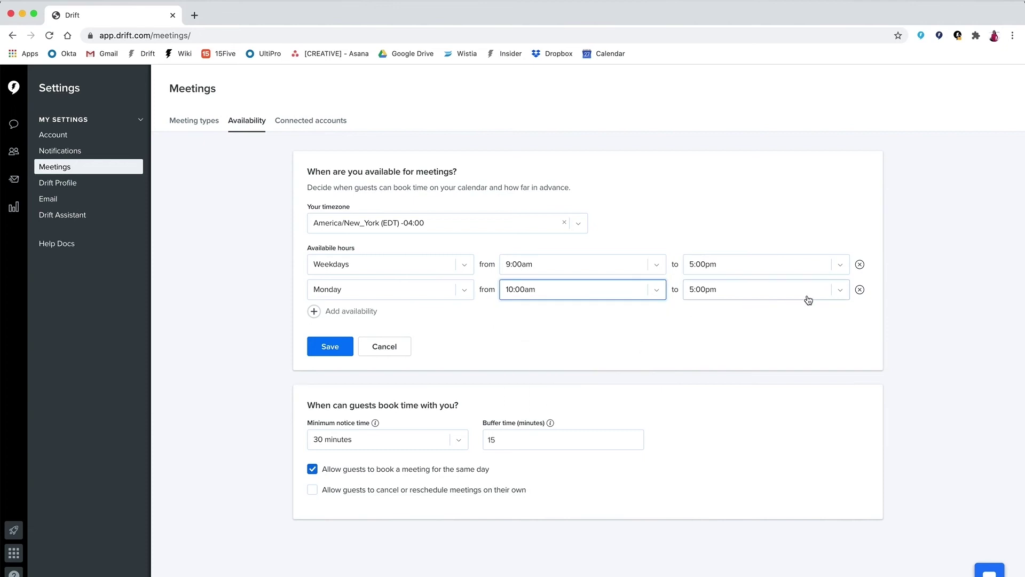
left_click(838, 295)
scroll(817, 327, "up", 2)
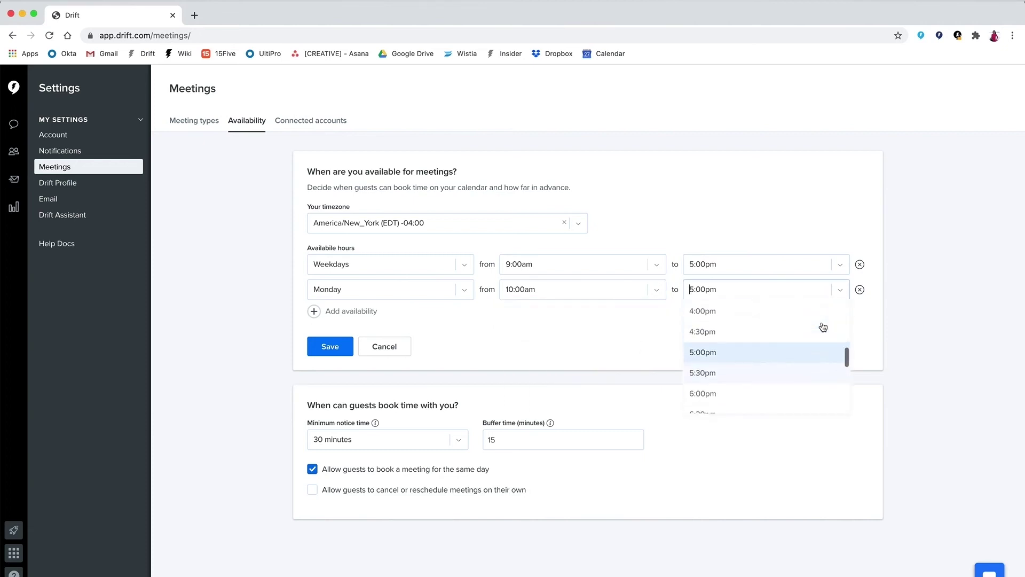
left_click(813, 323)
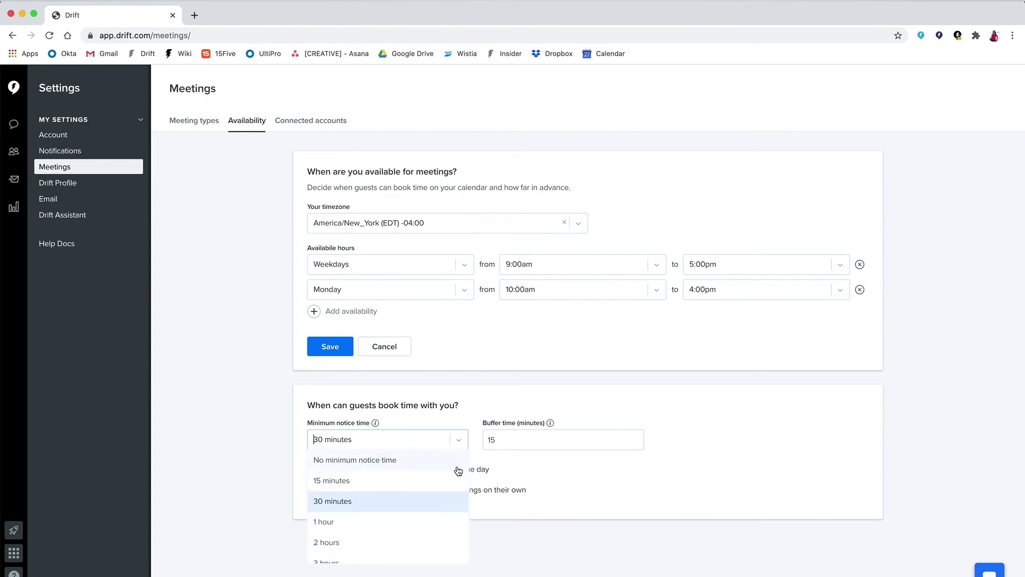
Try a 1-day minimum notice time, then revert it to 30 minutes.
scroll(452, 505, "down", 2)
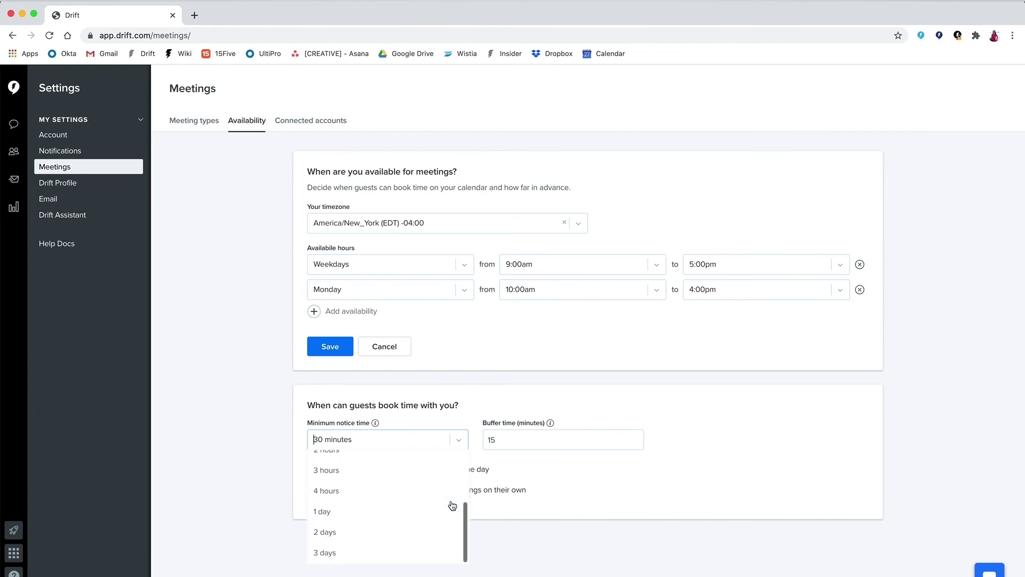
left_click(445, 519)
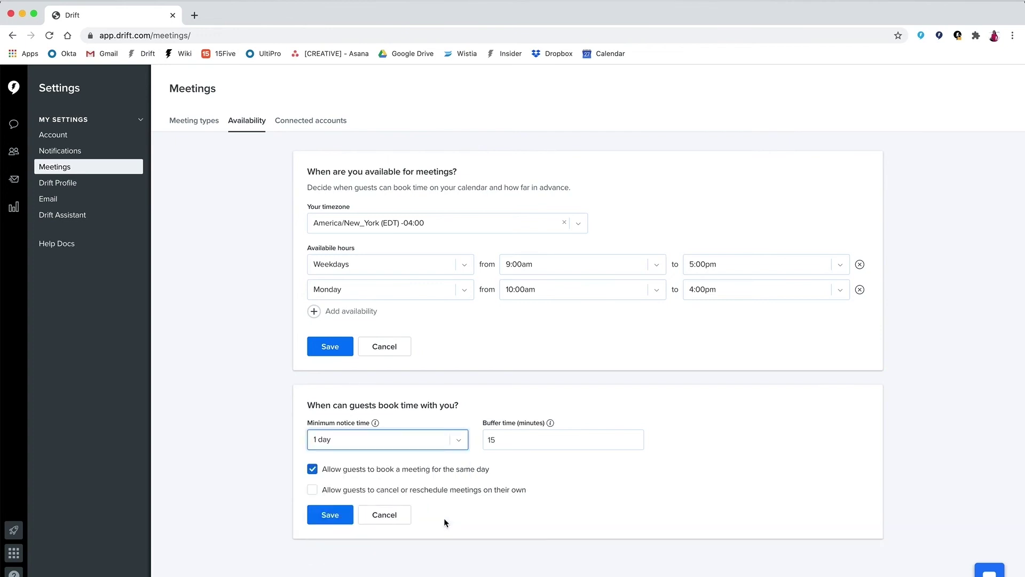
left_click(458, 440)
scroll(427, 487, "up", 2)
scroll(417, 500, "up", 1)
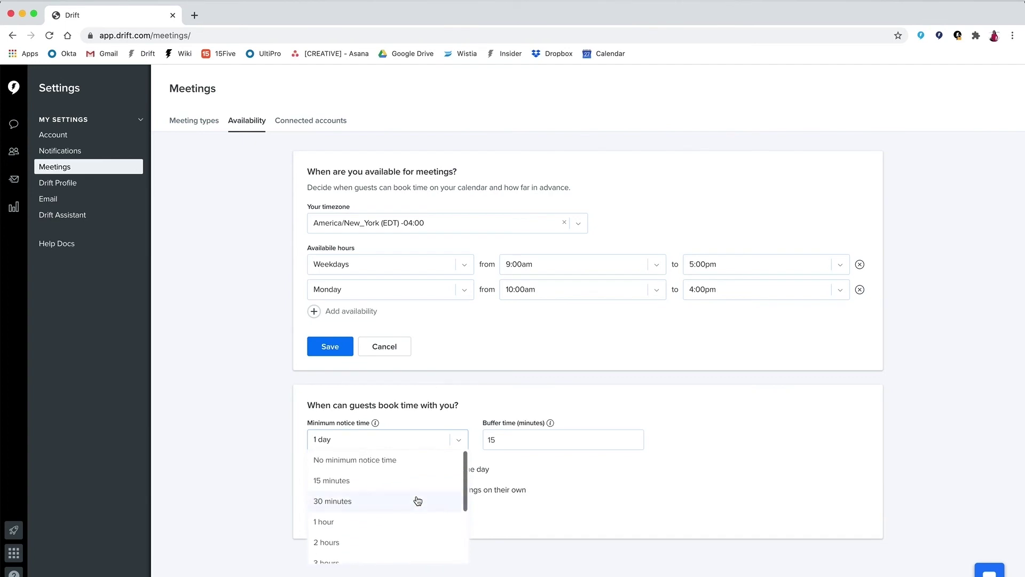
left_click(417, 500)
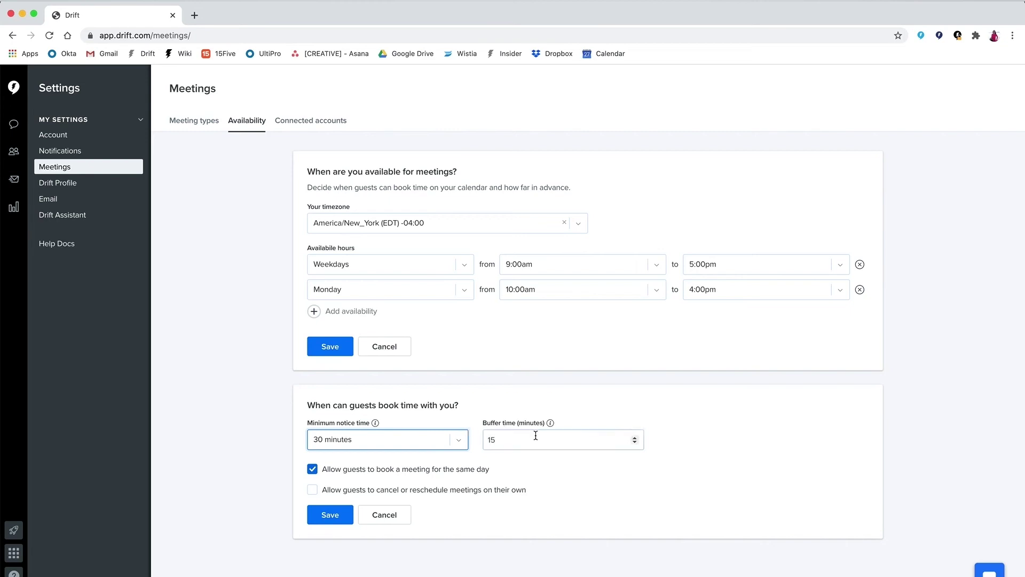
Raise buffer time from 15 to 20 minutes, leaving guest cancel/reschedule turned off.
mouse_move(552, 421)
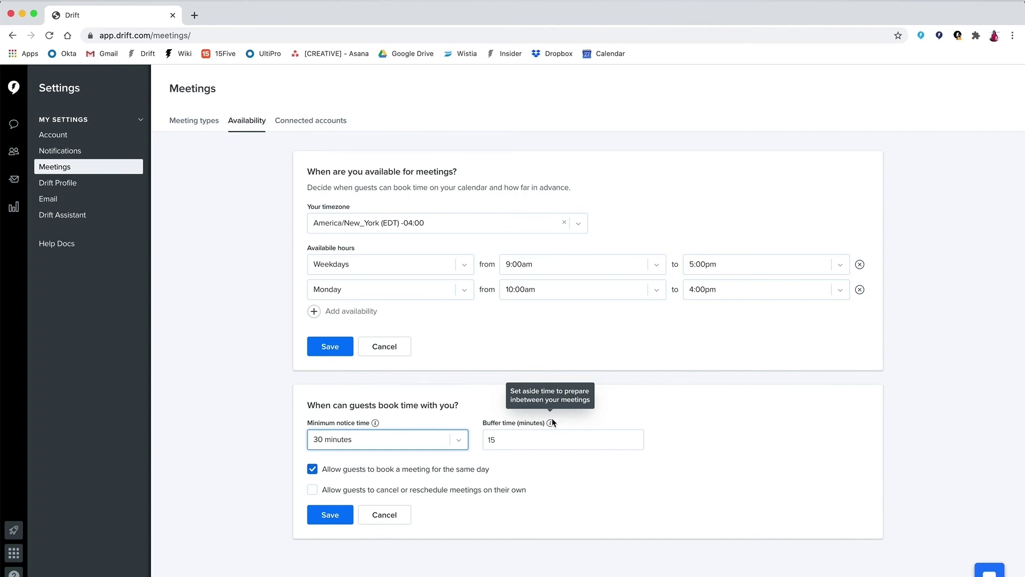
left_click(635, 438)
left_click(635, 437)
left_click(635, 437)
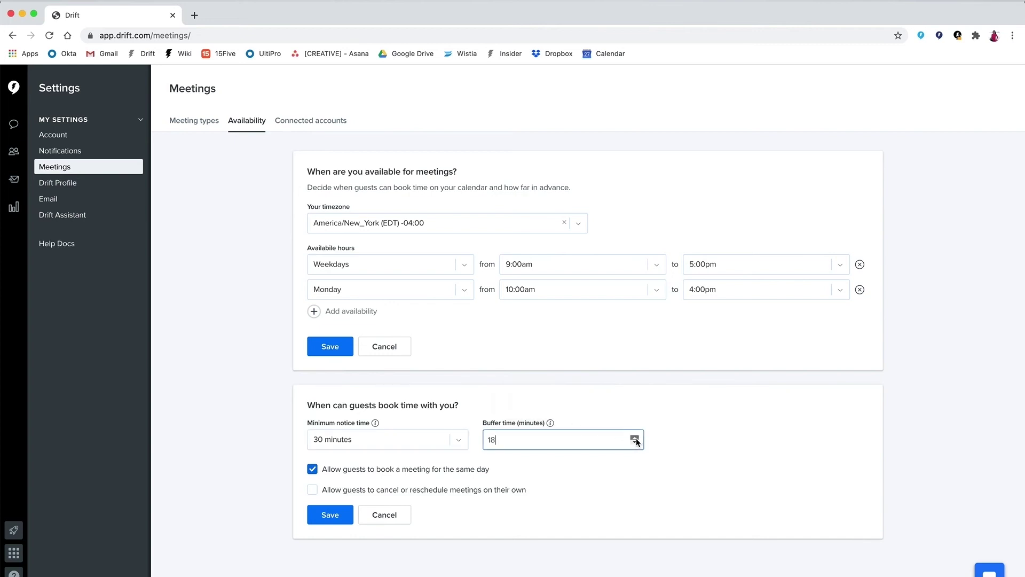
left_click(635, 437)
left_click(635, 438)
left_click(313, 491)
left_click(314, 490)
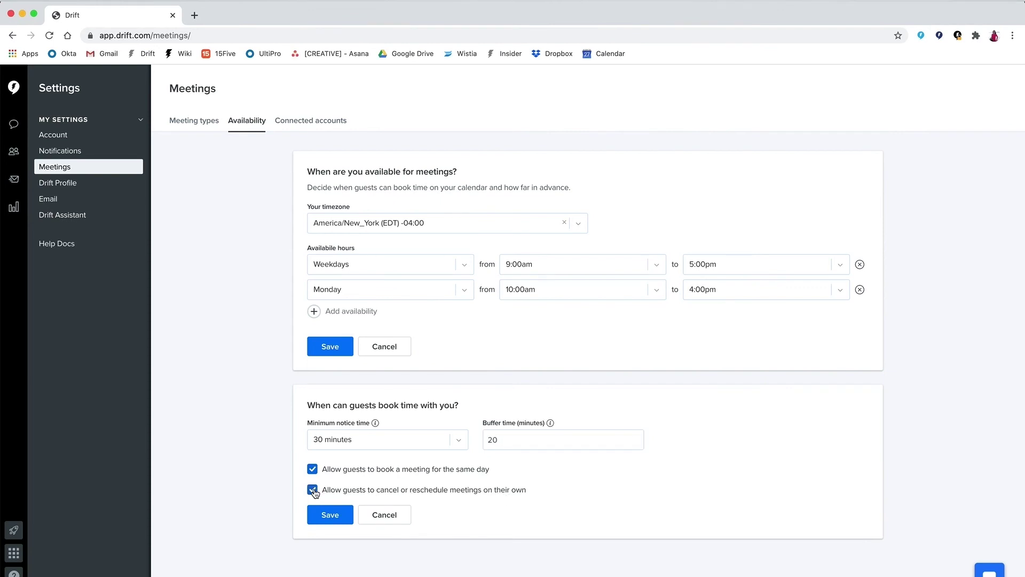
left_click(315, 492)
Open Drift Assistant's follow-up email templates and view the Rescheduled meeting template.
left_click(90, 216)
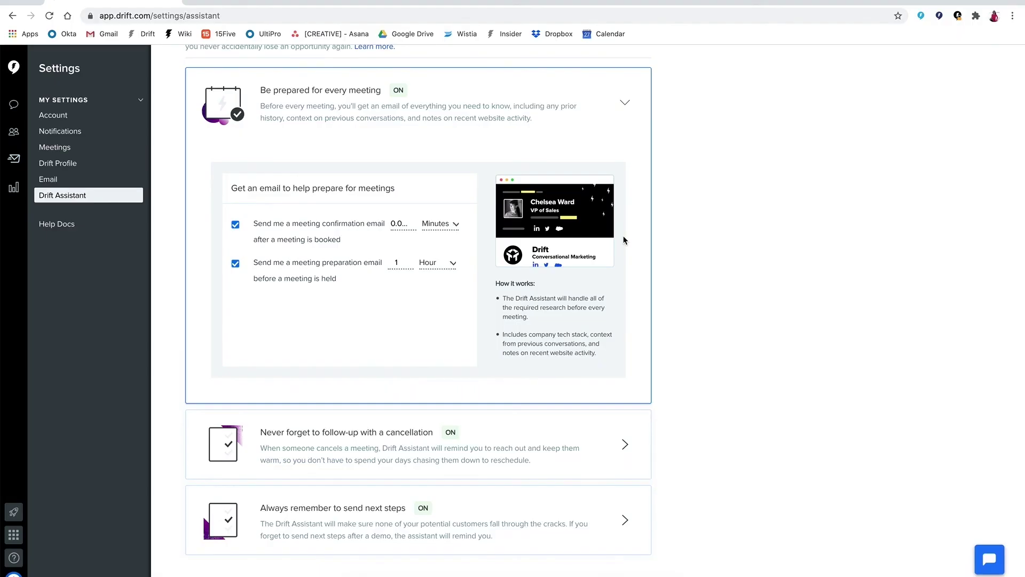
left_click(624, 446)
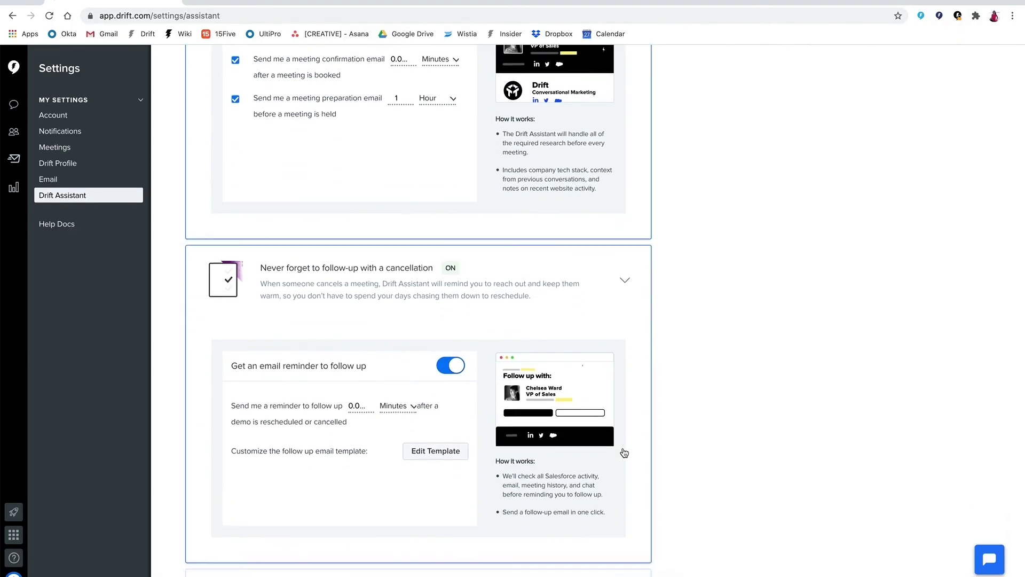
left_click(456, 447)
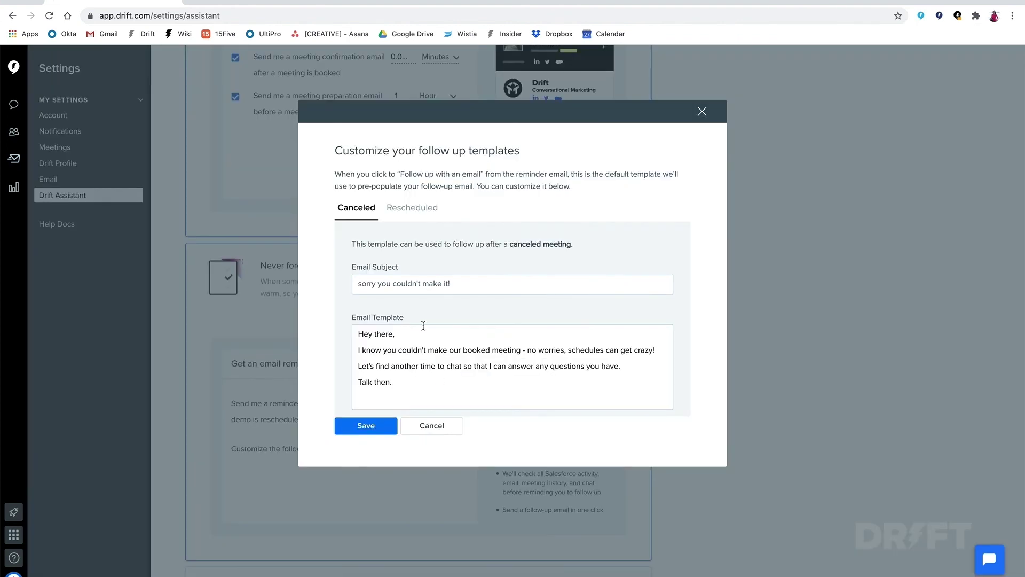
left_click(421, 209)
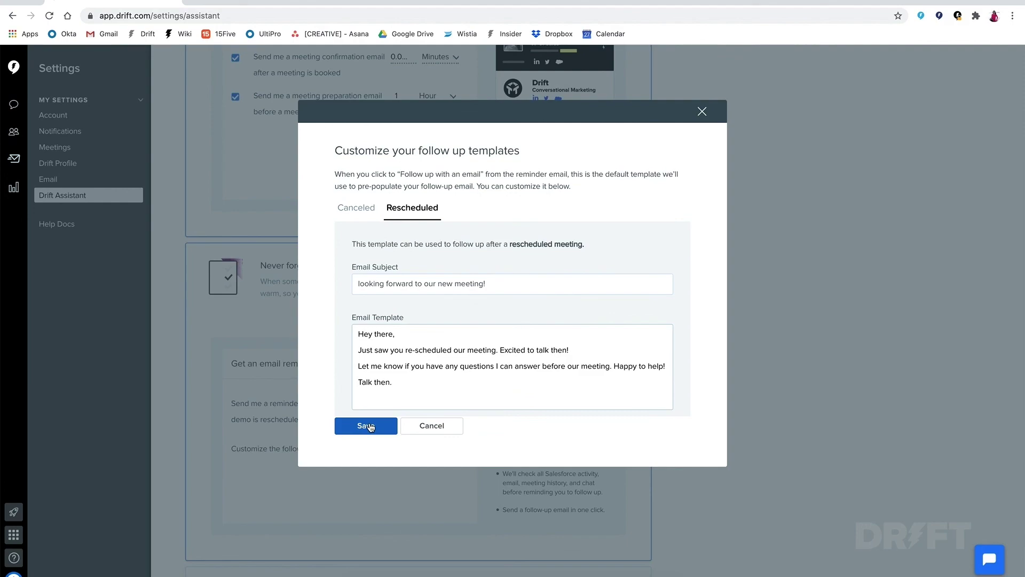